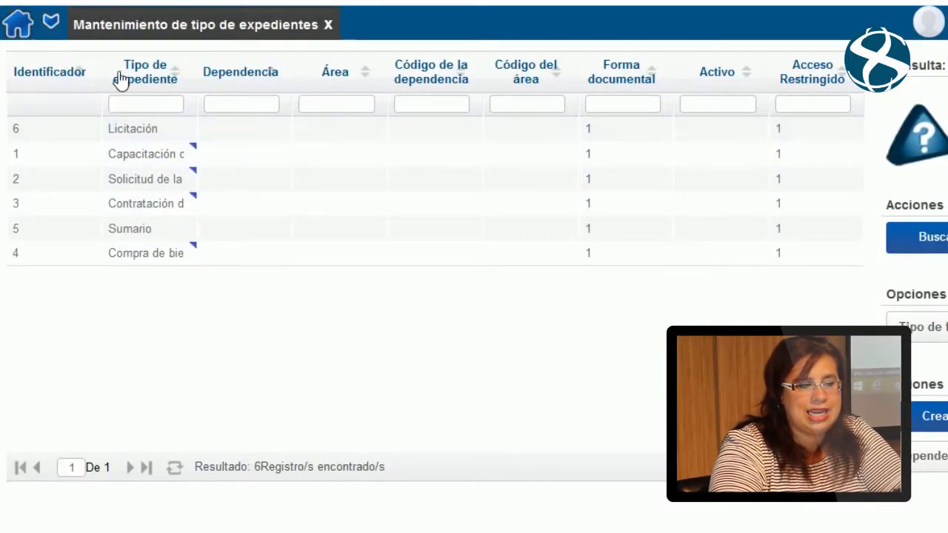
# Sort the file types by Identificador, check the restricted access settings of Licitación, and return to the list.
pyautogui.click(81, 74)
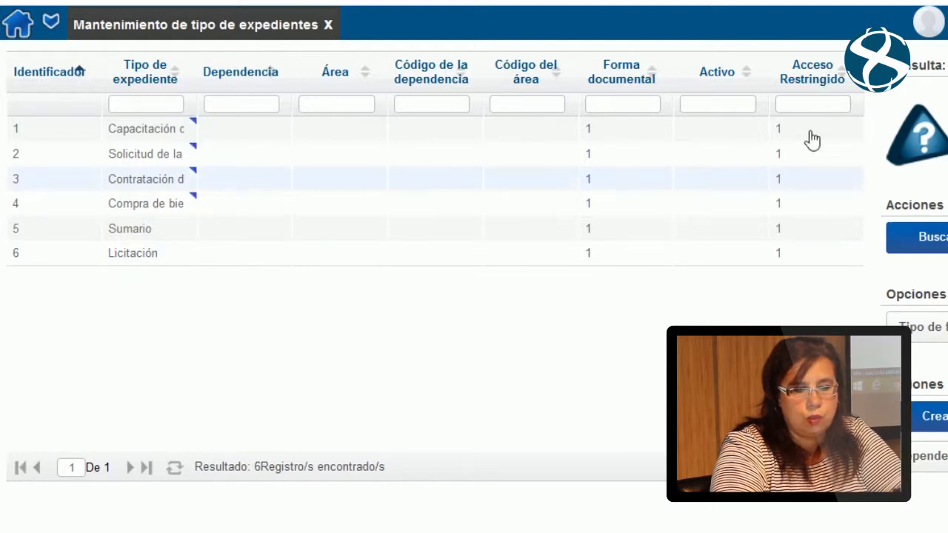
pyautogui.click(169, 250)
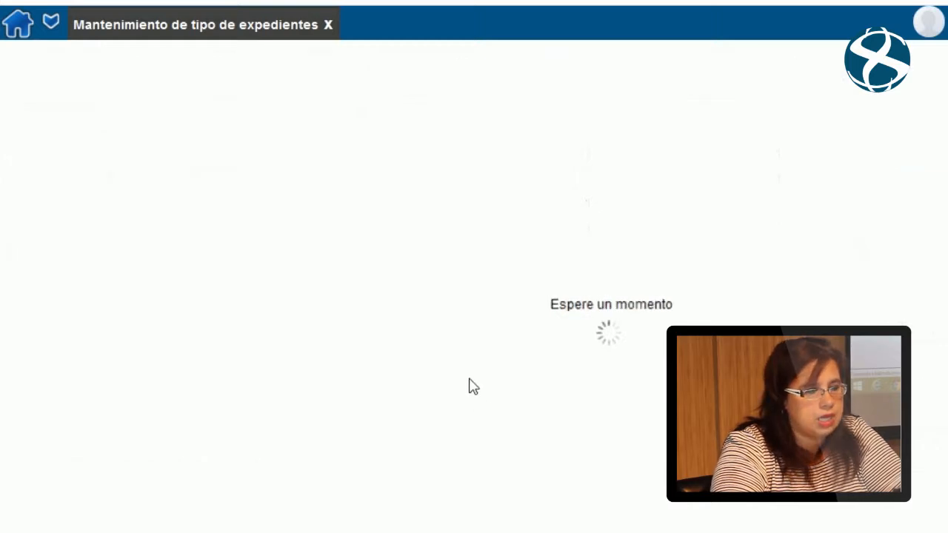
pyautogui.click(176, 60)
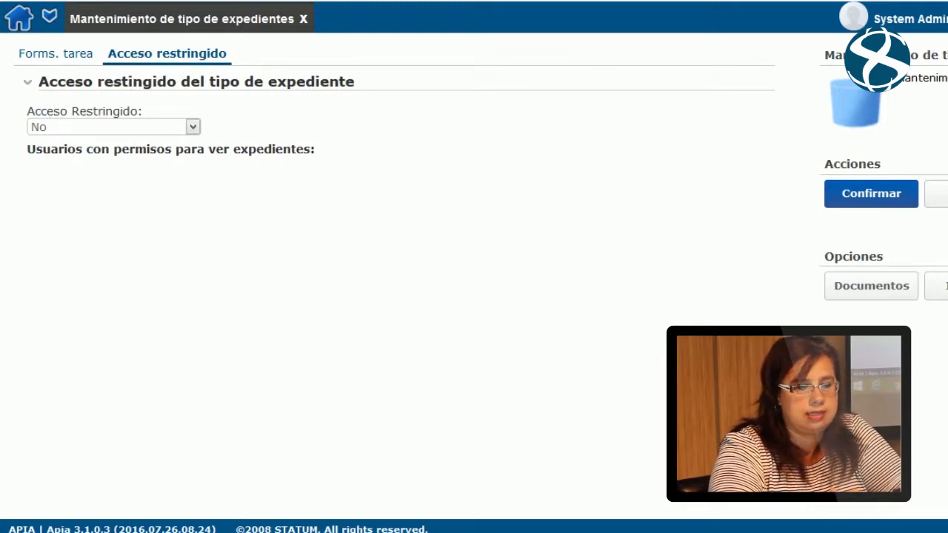
pyautogui.click(938, 193)
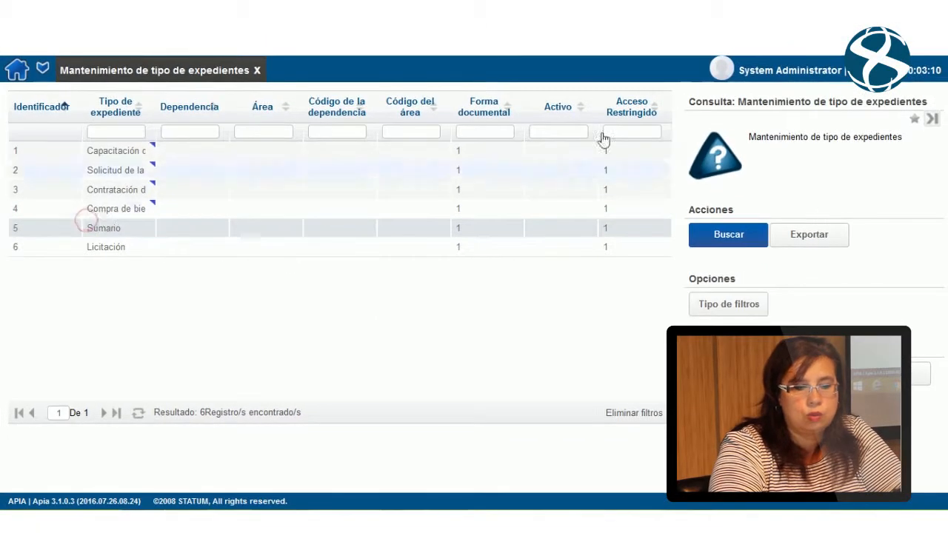
# Open the Sumario file type and set its Acceso Restringido option to Si.
pyautogui.doubleClick(216, 228)
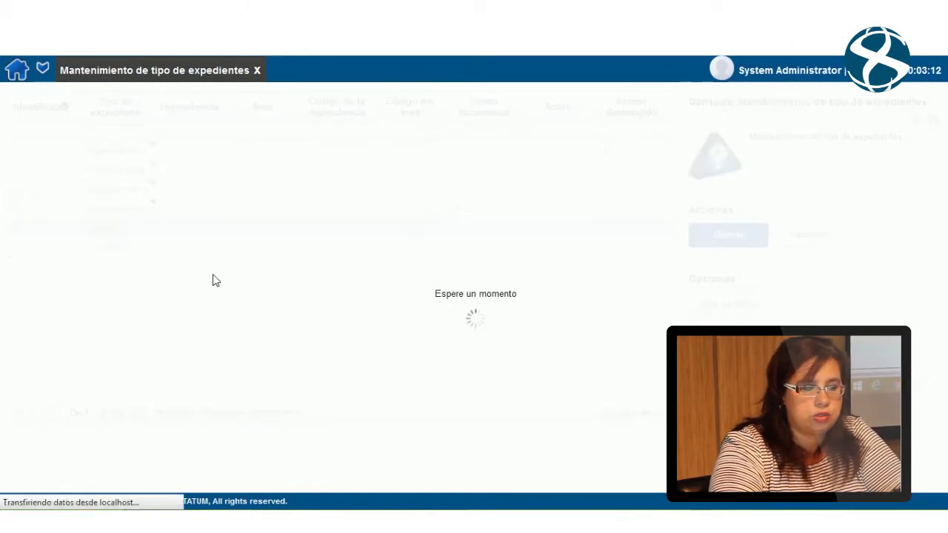
pyautogui.click(142, 101)
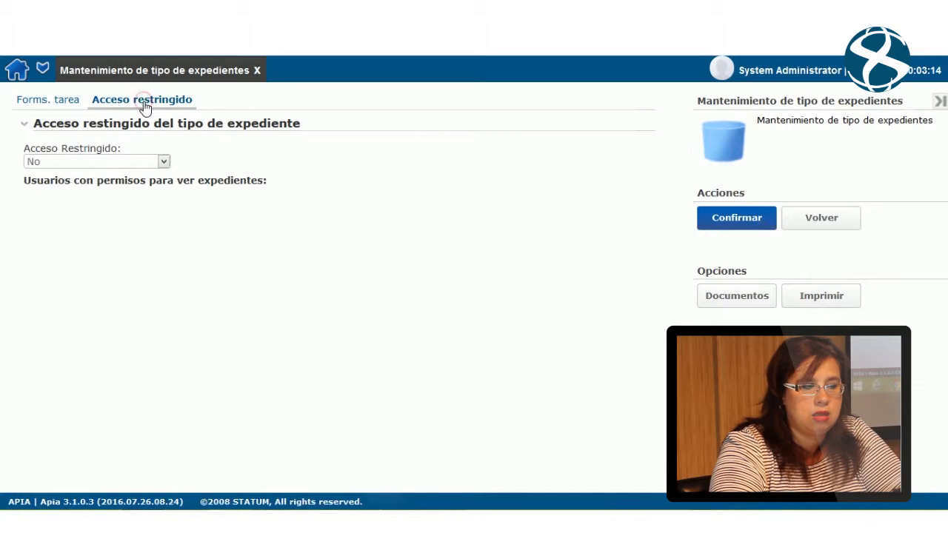
pyautogui.click(168, 163)
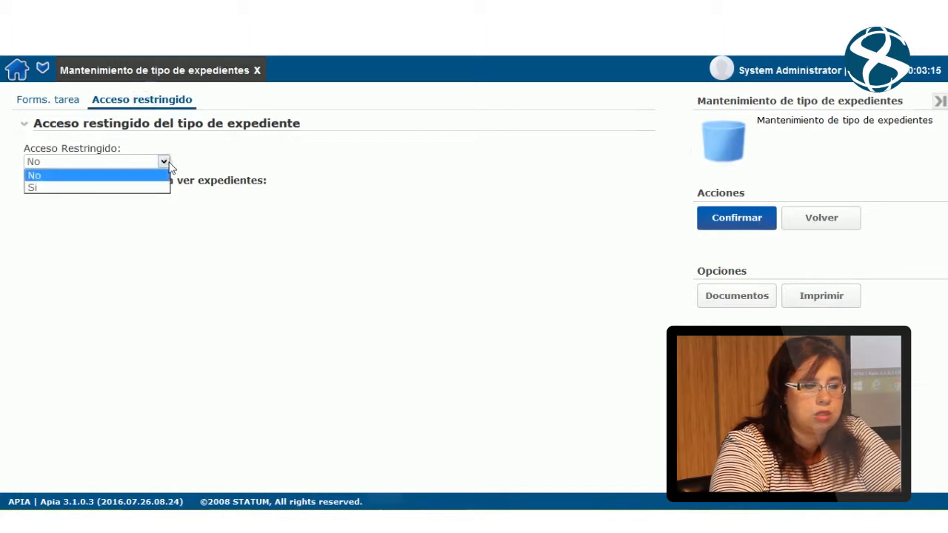
pyautogui.click(30, 181)
pyautogui.click(37, 162)
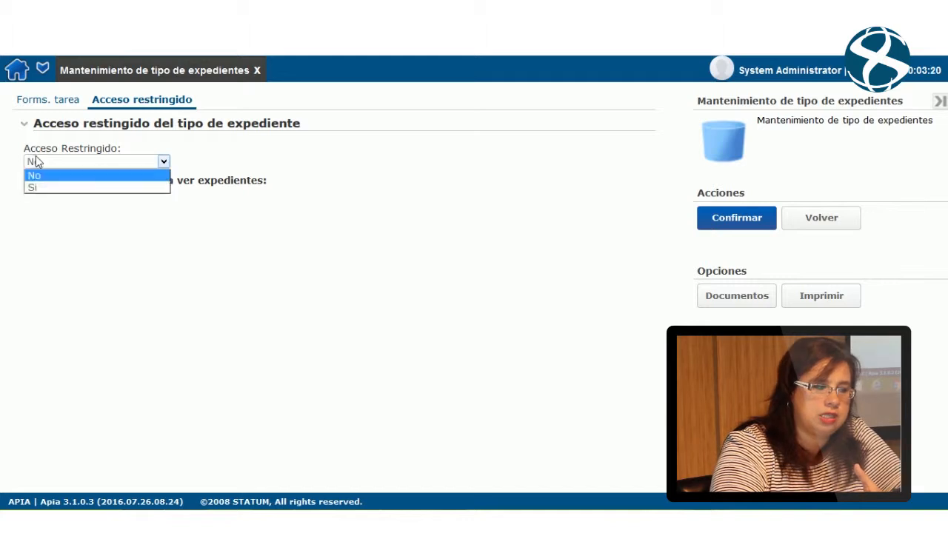
pyautogui.click(42, 188)
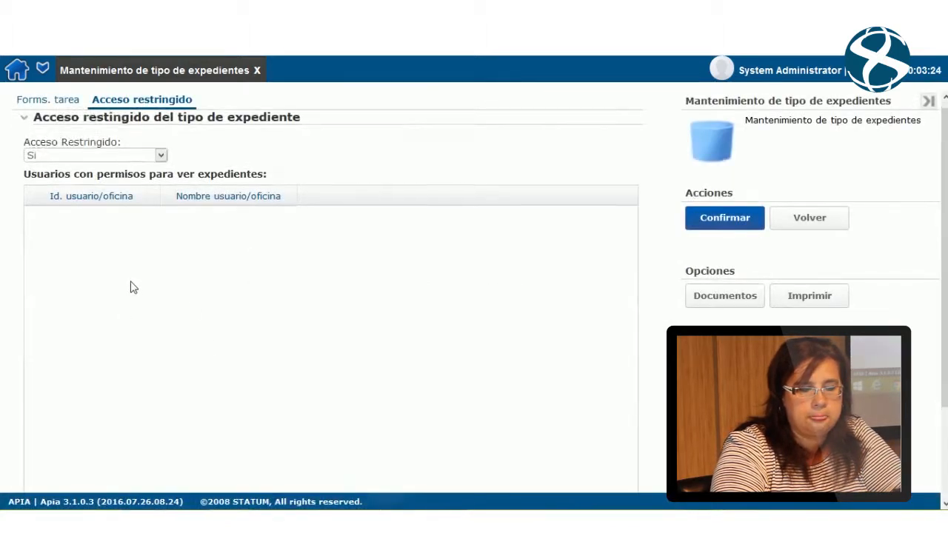
# Add office 100, the RR.HH. department, to the users and offices permitted to view Sumario files.
pyautogui.scroll(-3, 131, 288)
pyautogui.scroll(3, 142, 455)
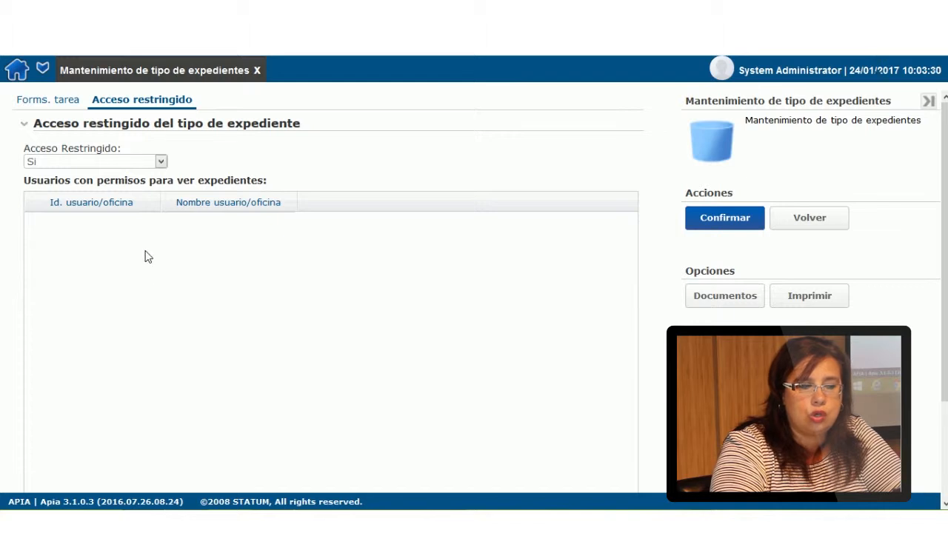
pyautogui.scroll(-3, 216, 358)
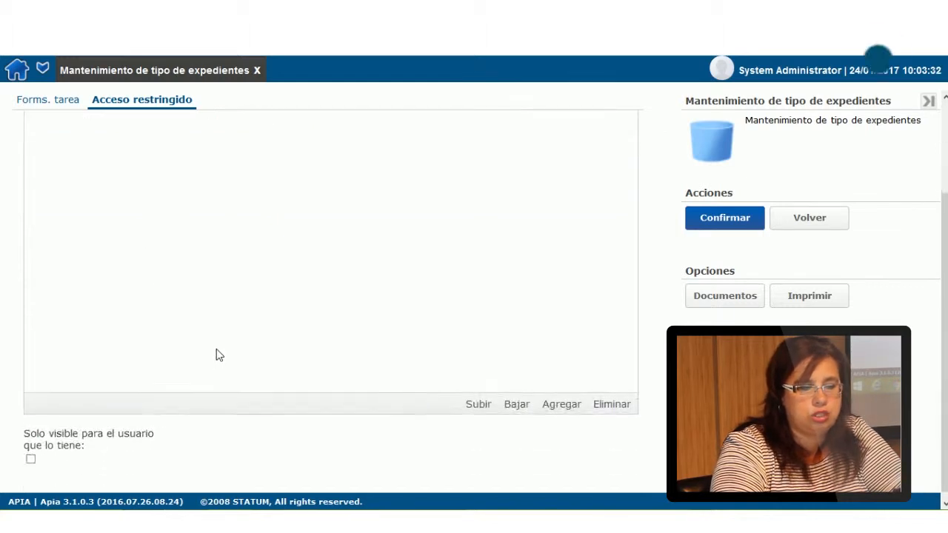
pyautogui.click(571, 399)
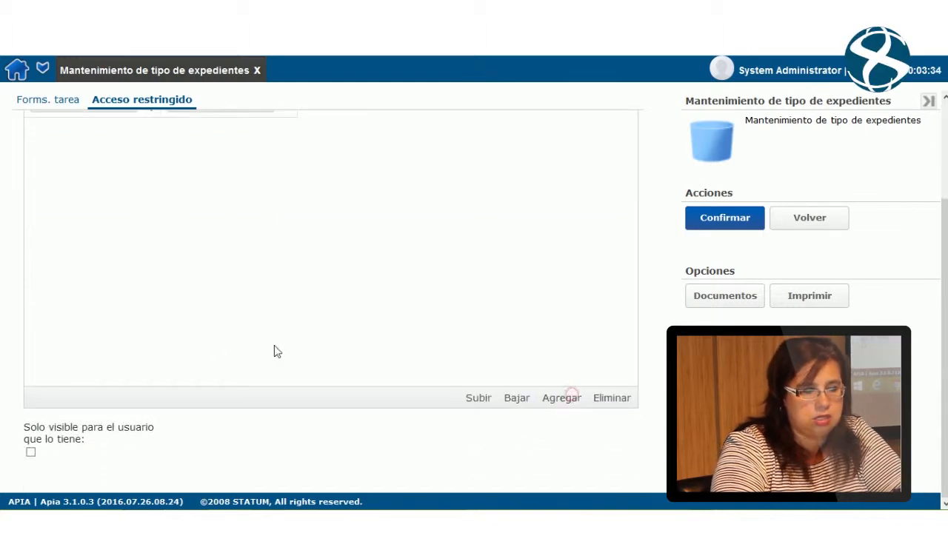
pyautogui.scroll(3, 261, 339)
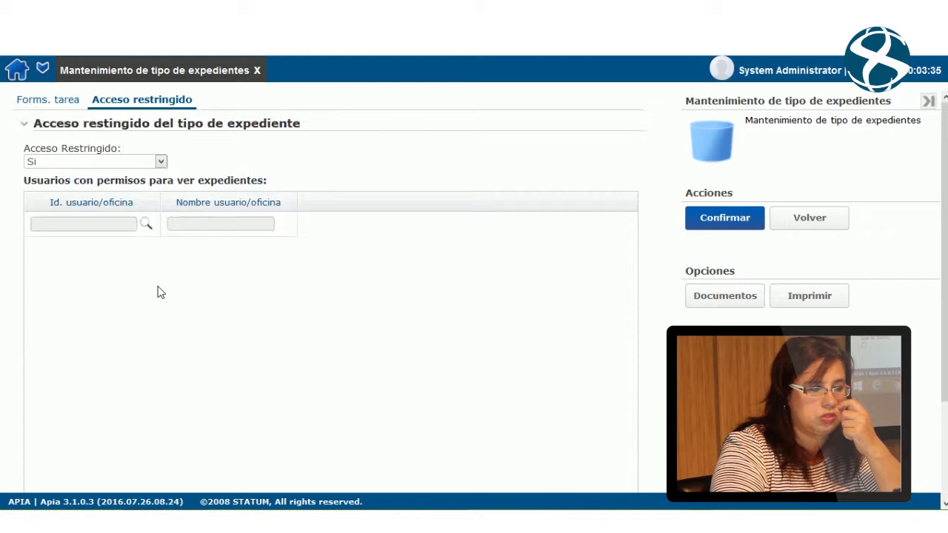
pyautogui.click(149, 227)
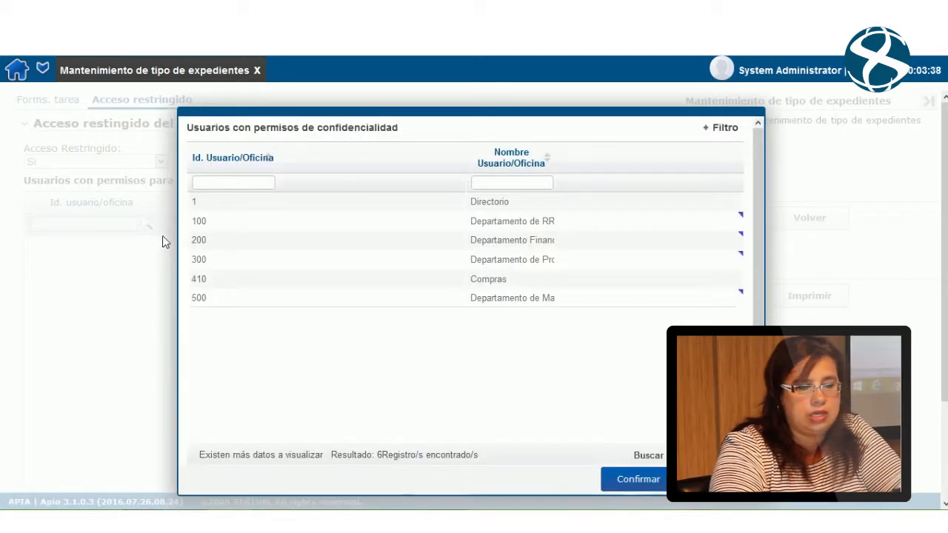
pyautogui.click(263, 220)
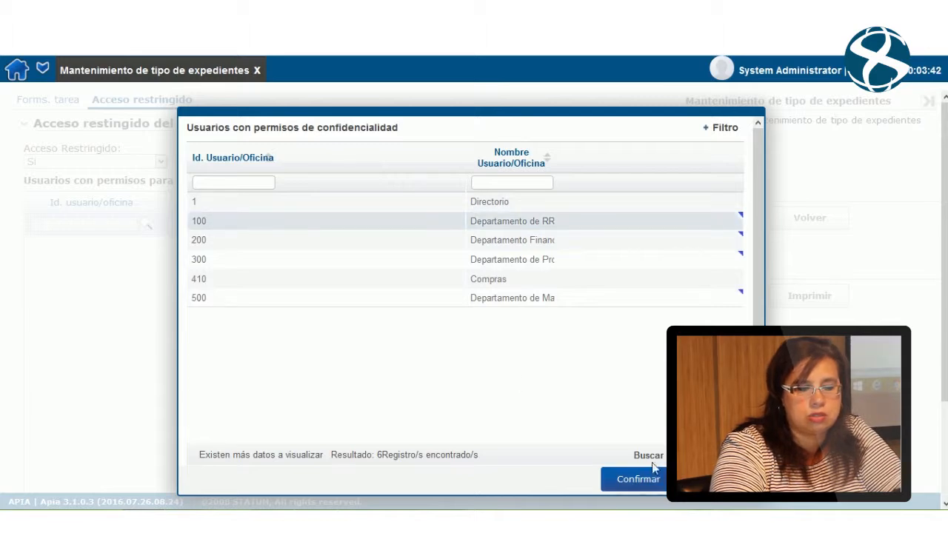
pyautogui.click(640, 480)
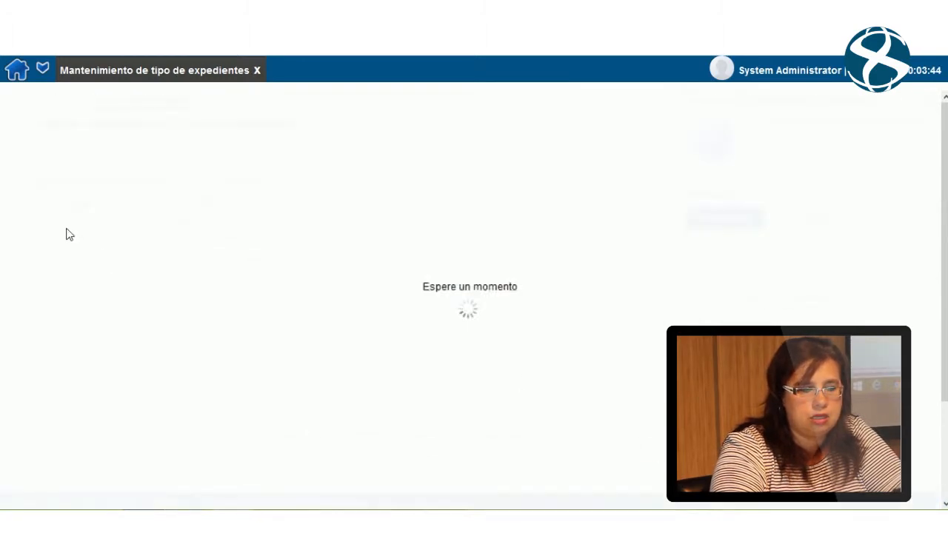
# Add a second row to the permitted users list and search for the user or office ID "tramitador".
pyautogui.scroll(-3, 208, 247)
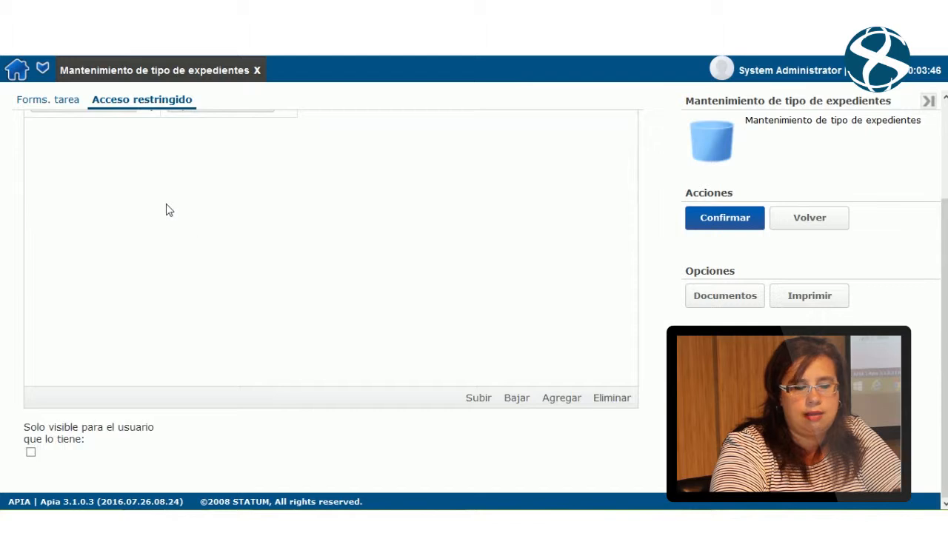
pyautogui.click(568, 405)
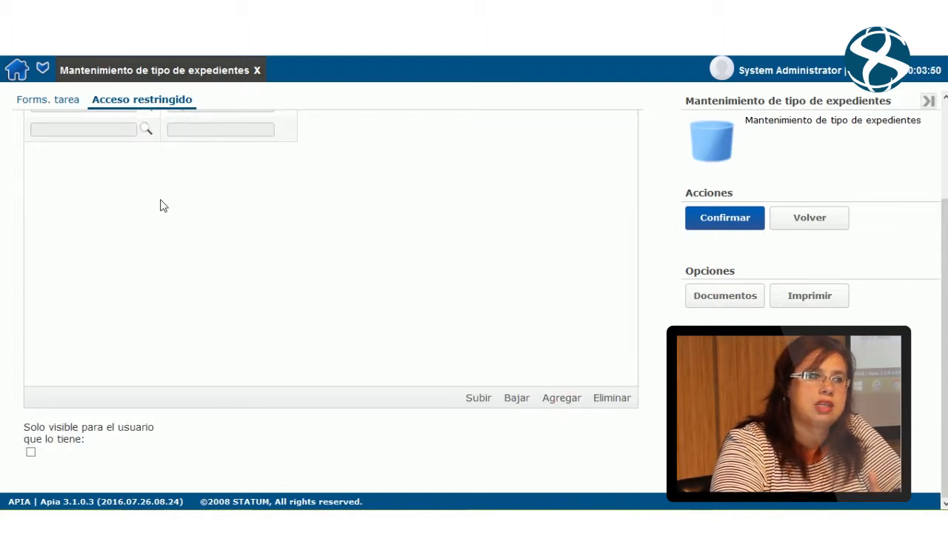
pyautogui.scroll(3, 135, 266)
pyautogui.click(146, 250)
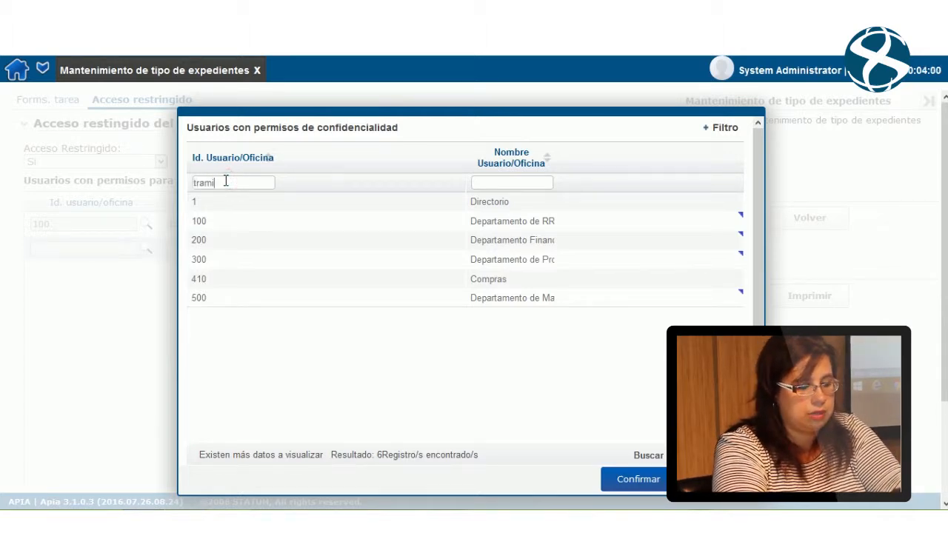
pyautogui.click(646, 456)
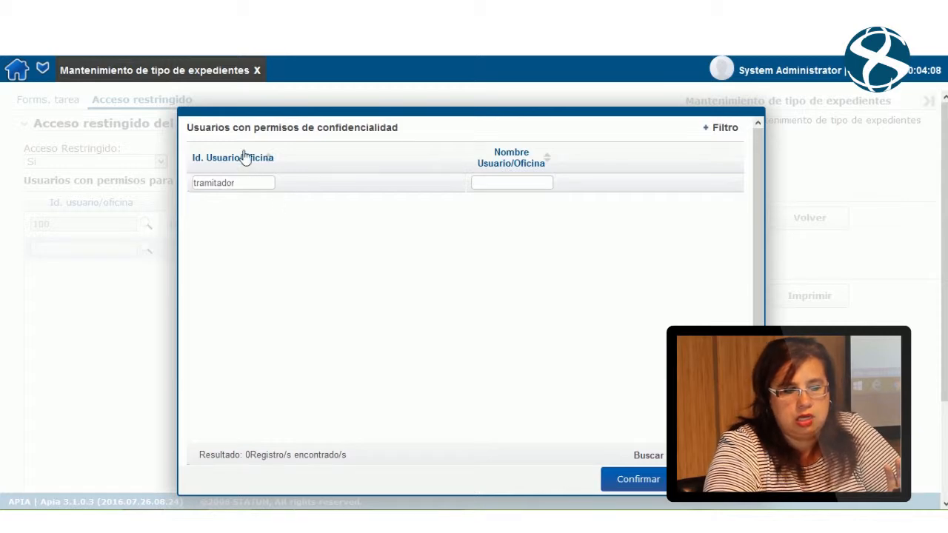
# Clear the ID filter and search the user and office names for "tramitador".
pyautogui.doubleClick(250, 182)
pyautogui.press('BackSpace')
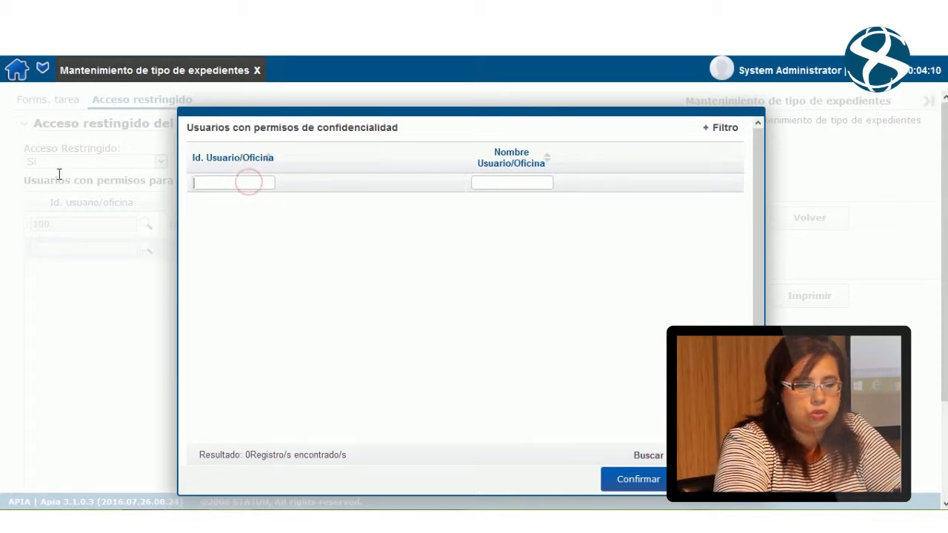
pyautogui.click(484, 185)
pyautogui.write('tramitador')
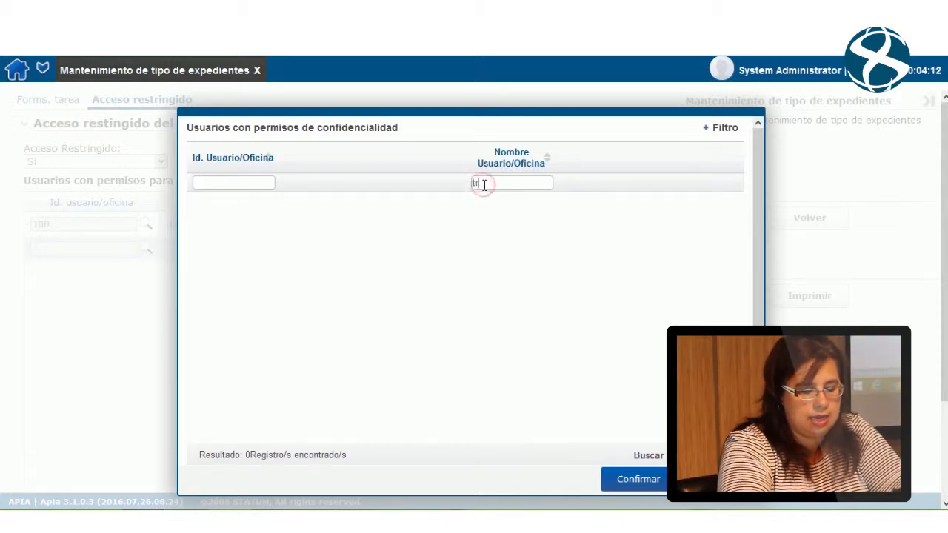
pyautogui.click(651, 453)
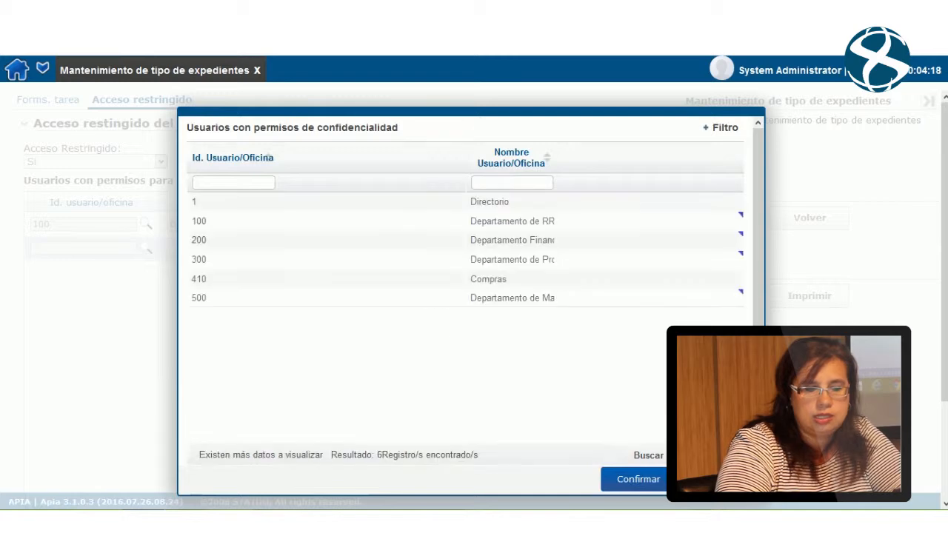
# Cancel the user and office selection and delete the empty second row from the permitted users list.
pyautogui.scroll(-1, 306, 376)
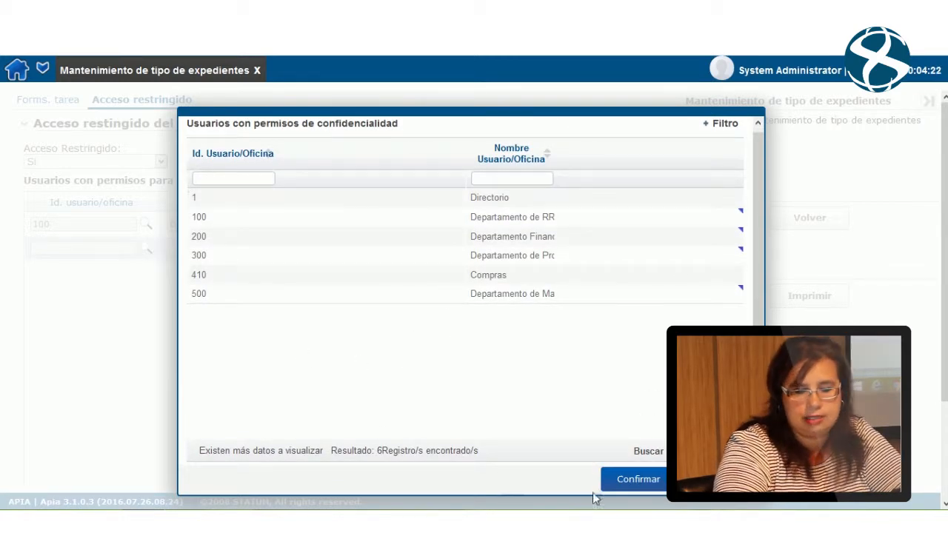
pyautogui.press('Escape')
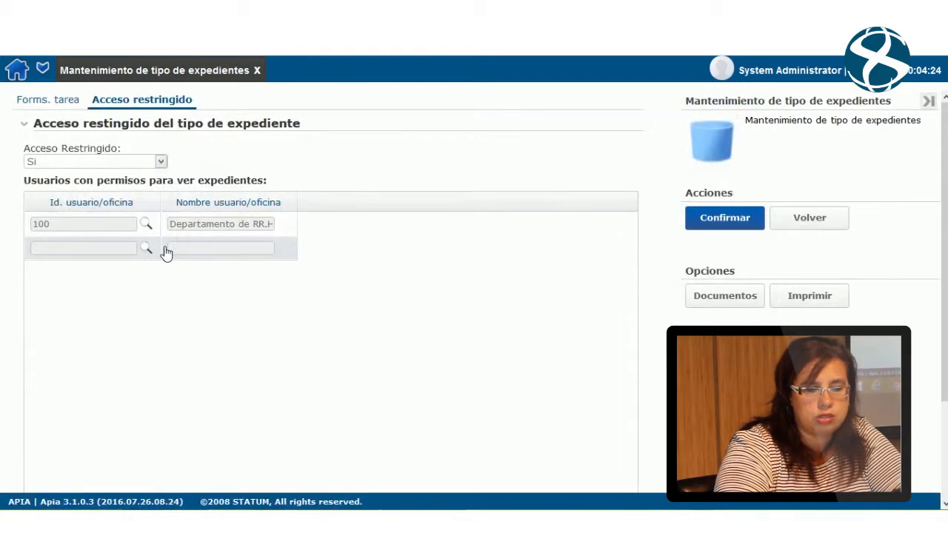
pyautogui.scroll(-3, 167, 253)
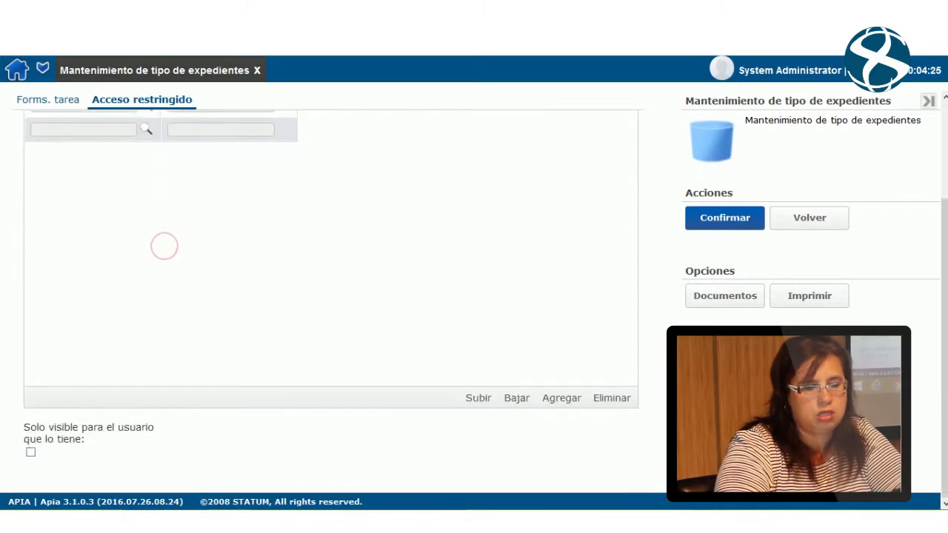
pyautogui.click(618, 399)
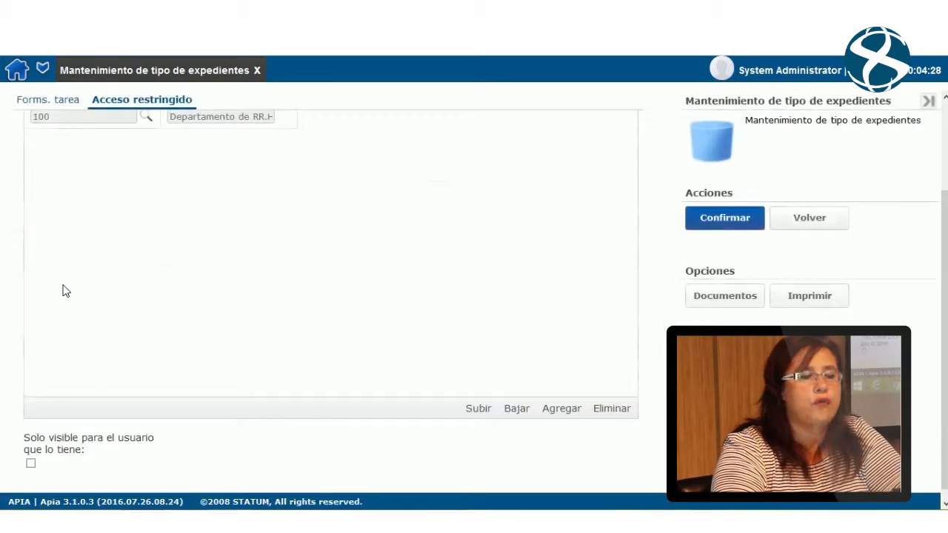
pyautogui.scroll(3, 63, 291)
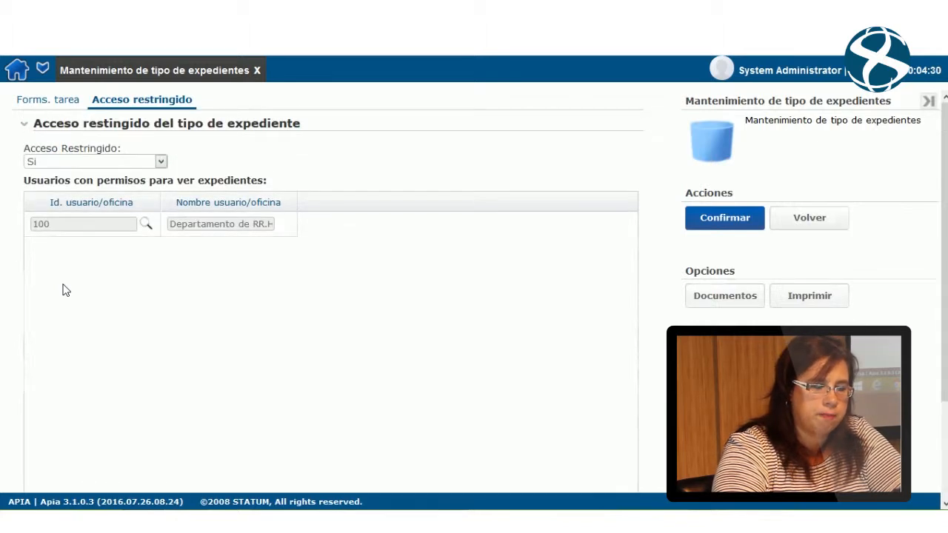
# Return to the main form of the Sumario file type and set Activo to Si.
pyautogui.click(65, 102)
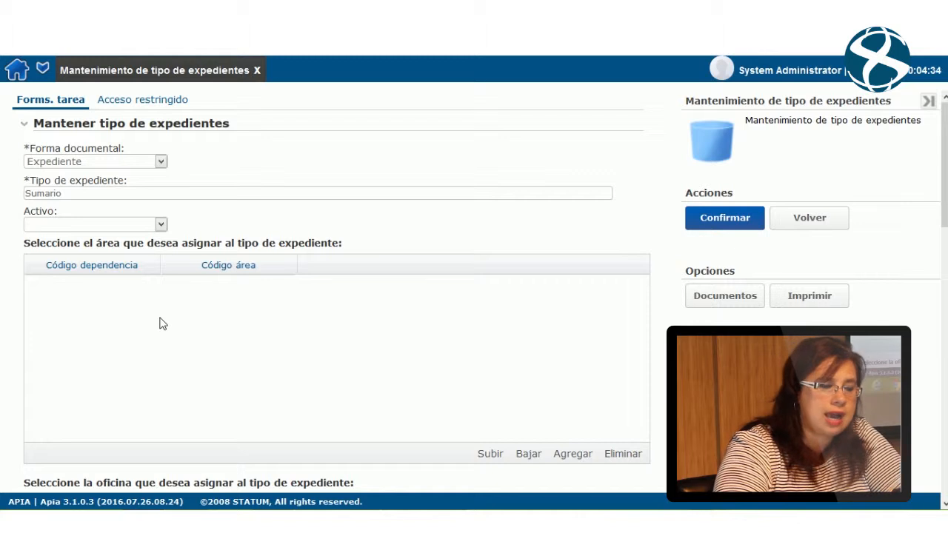
pyautogui.scroll(-3, 158, 322)
pyautogui.scroll(3, 159, 322)
pyautogui.click(154, 225)
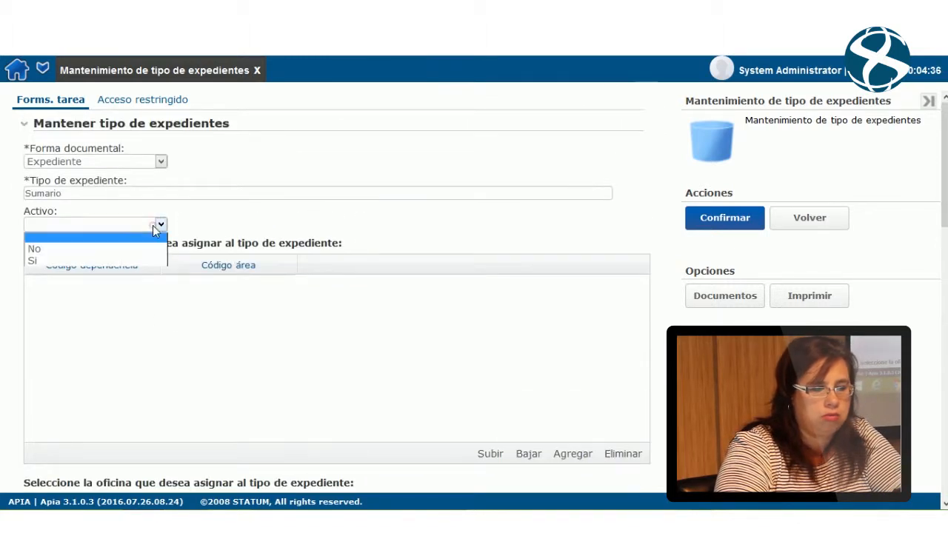
pyautogui.click(91, 260)
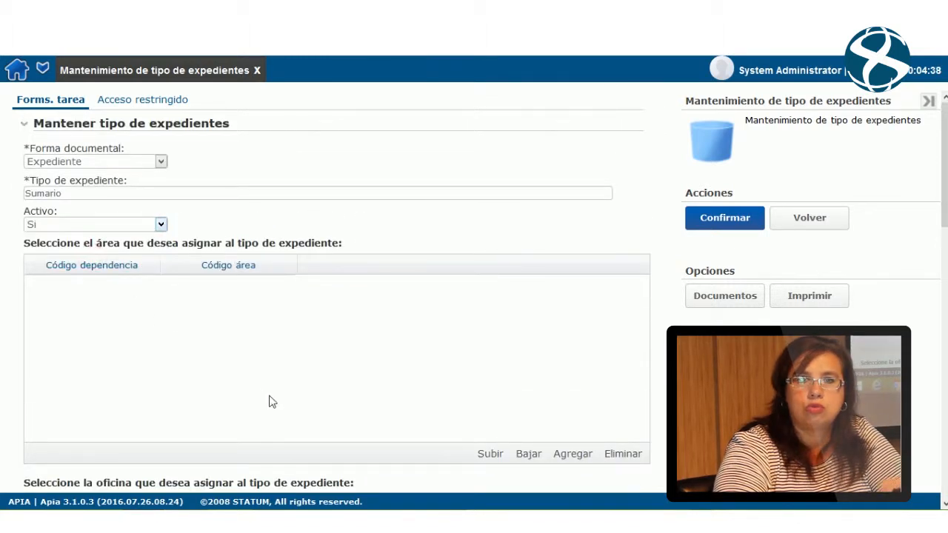
# Examine the sections for assigning areas, offices and owners to the Sumario file type.
pyautogui.scroll(-4, 269, 402)
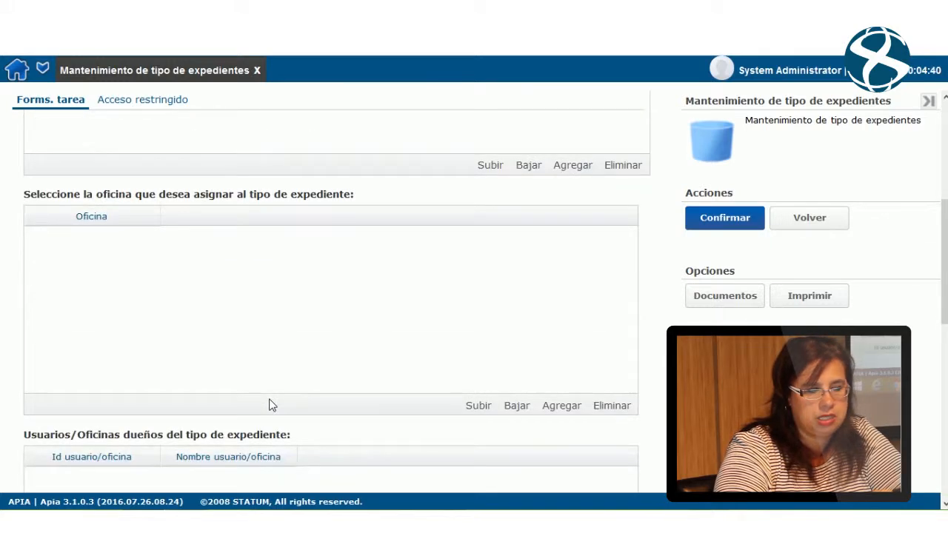
pyautogui.scroll(4, 269, 405)
pyautogui.scroll(-4, 159, 393)
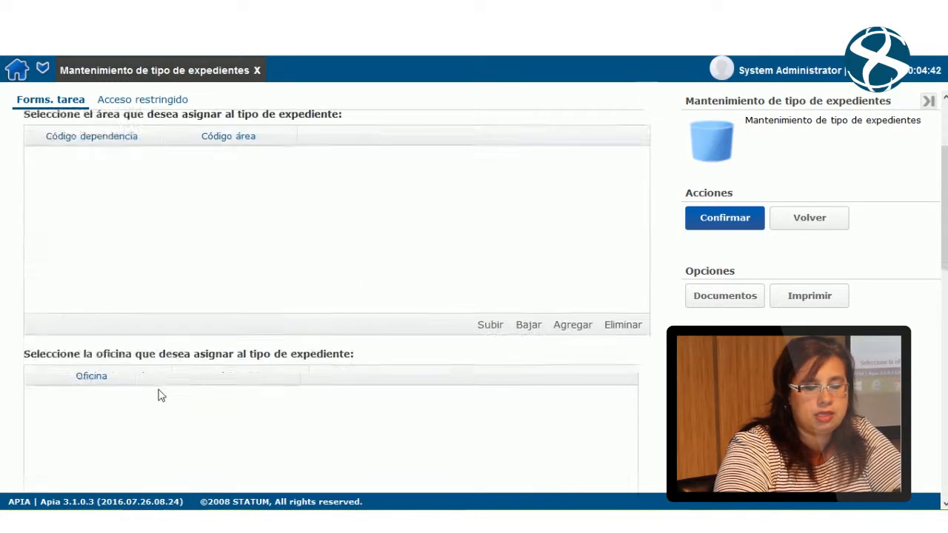
pyautogui.scroll(1, 161, 374)
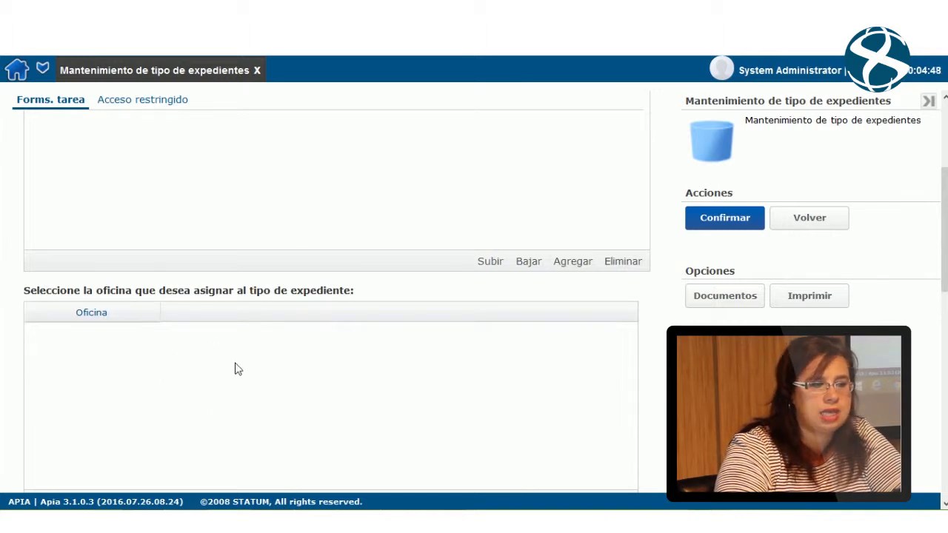
pyautogui.scroll(-3, 234, 368)
pyautogui.scroll(1, 413, 430)
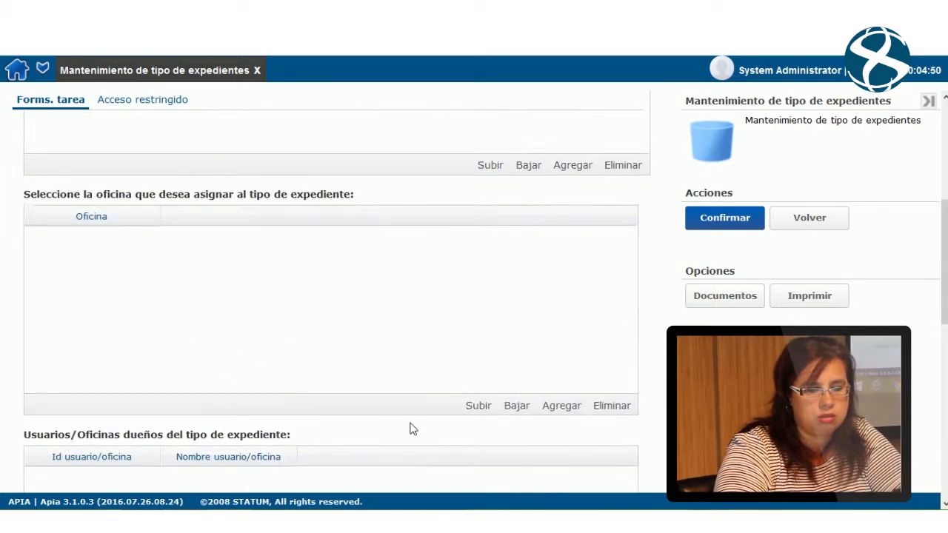
# Add a row to the offices assigned to the Sumario file type and set its Oficina to Departamento de RR.HH.
pyautogui.click(561, 408)
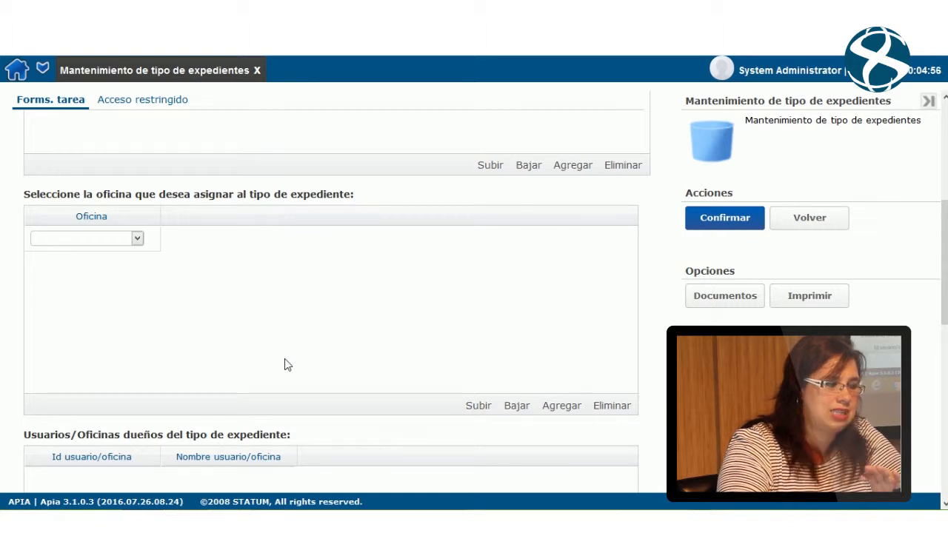
pyautogui.scroll(5, 286, 364)
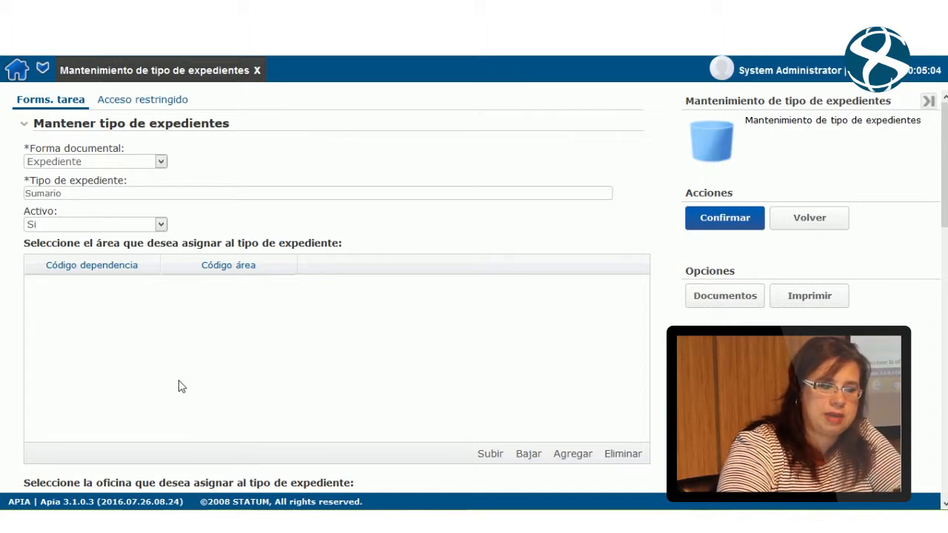
pyautogui.scroll(-5, 178, 416)
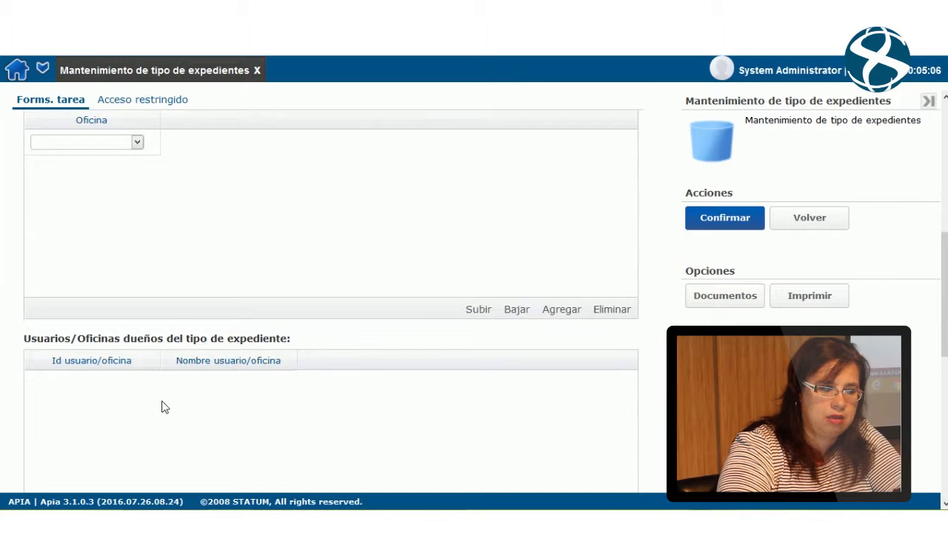
pyautogui.scroll(4, 159, 296)
pyautogui.scroll(-4, 165, 432)
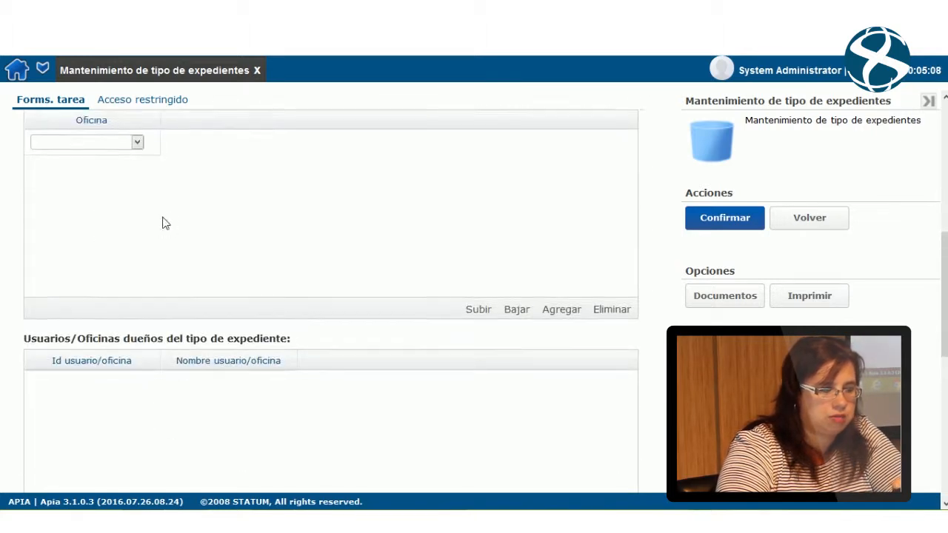
pyautogui.click(138, 142)
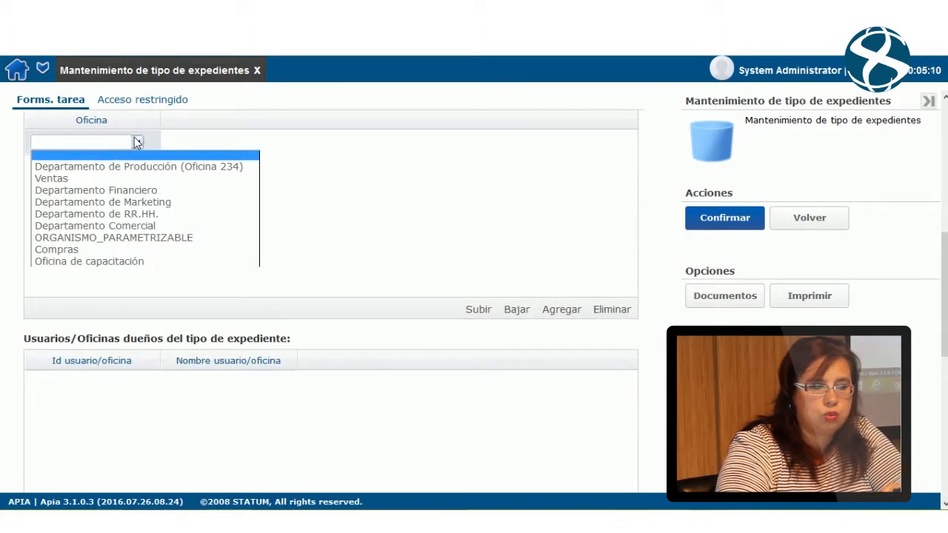
pyautogui.scroll(3, 395, 298)
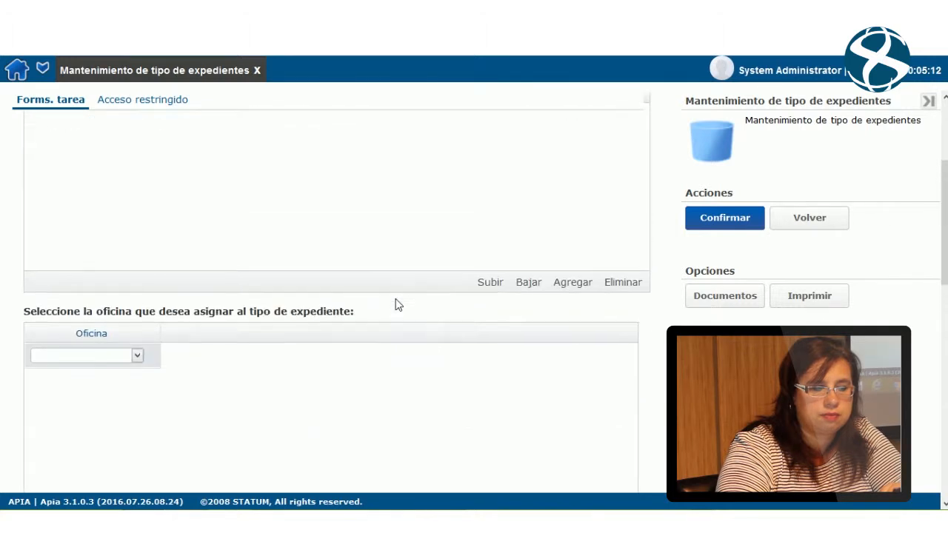
pyautogui.scroll(1, 395, 299)
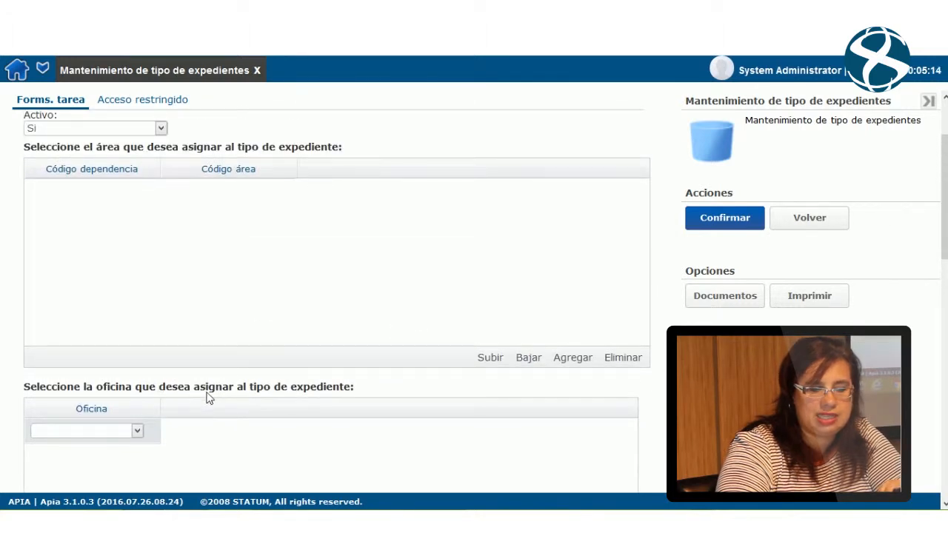
pyautogui.scroll(-3, 236, 398)
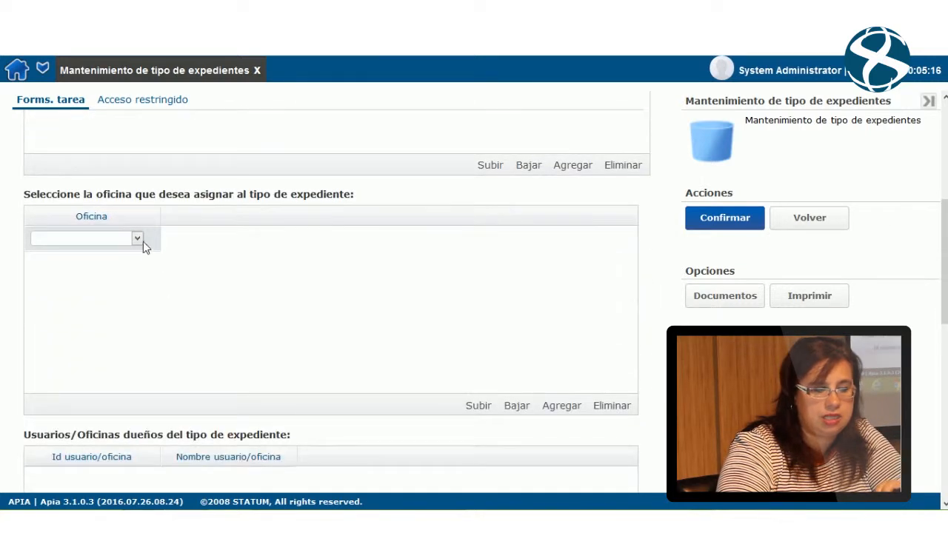
pyautogui.click(138, 238)
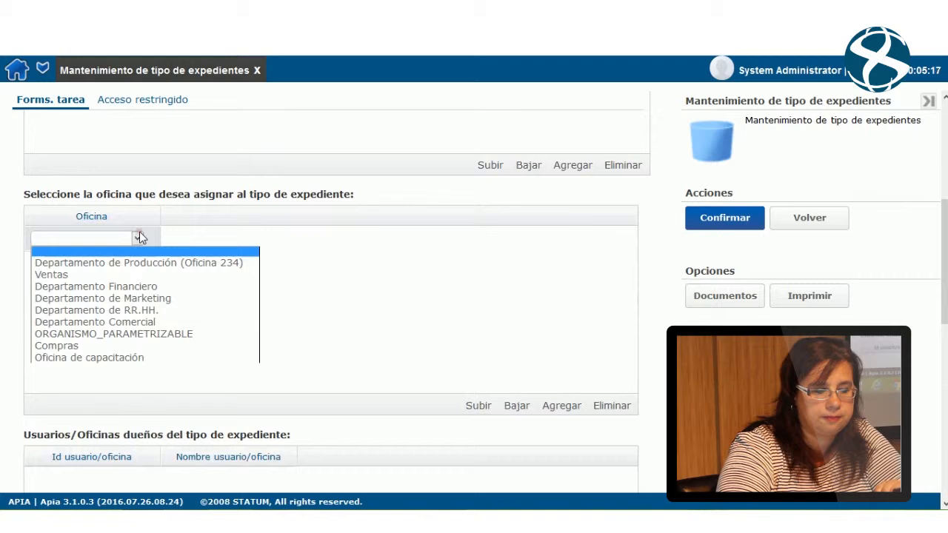
pyautogui.click(130, 311)
# Review the owner and Plazos del expediente sections unchanged, and confirm the Sumario file type's configuration.
pyautogui.scroll(-4, 247, 339)
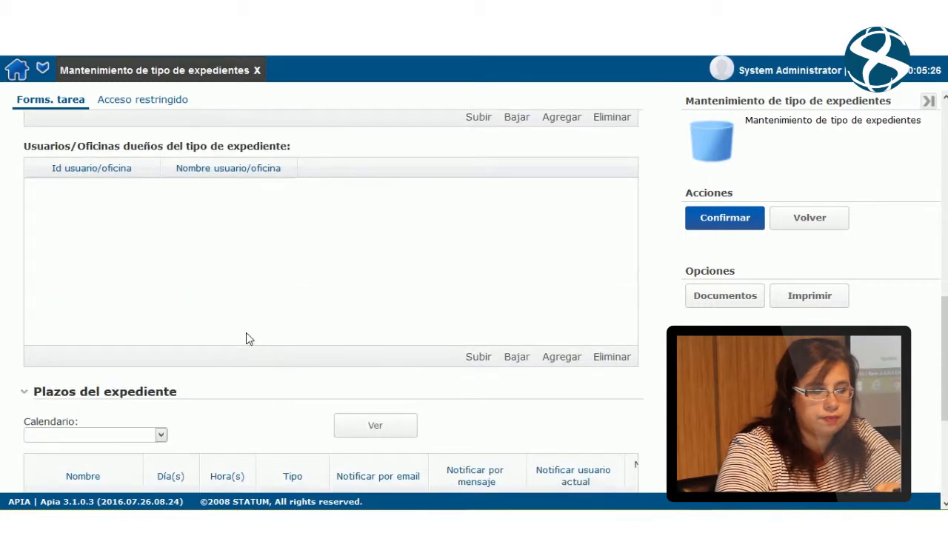
pyautogui.scroll(-3, 248, 338)
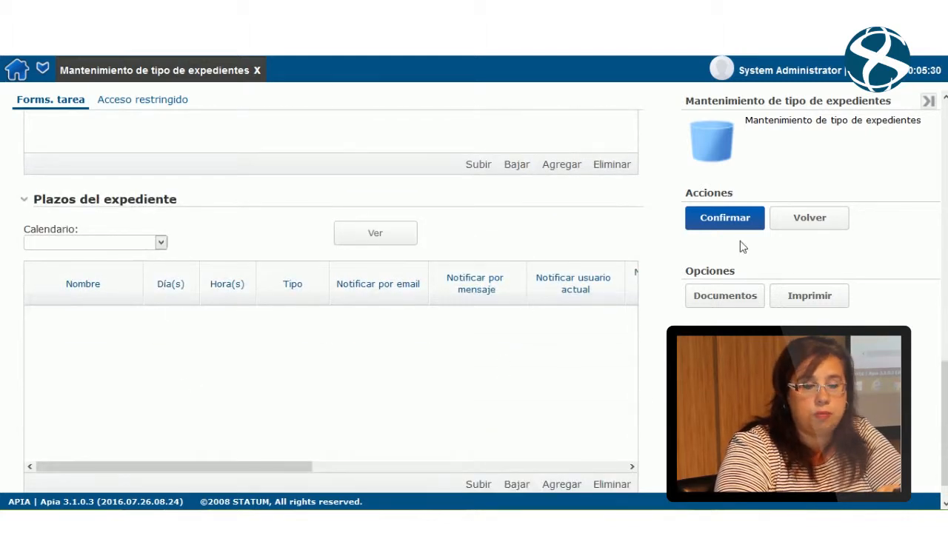
pyautogui.click(745, 220)
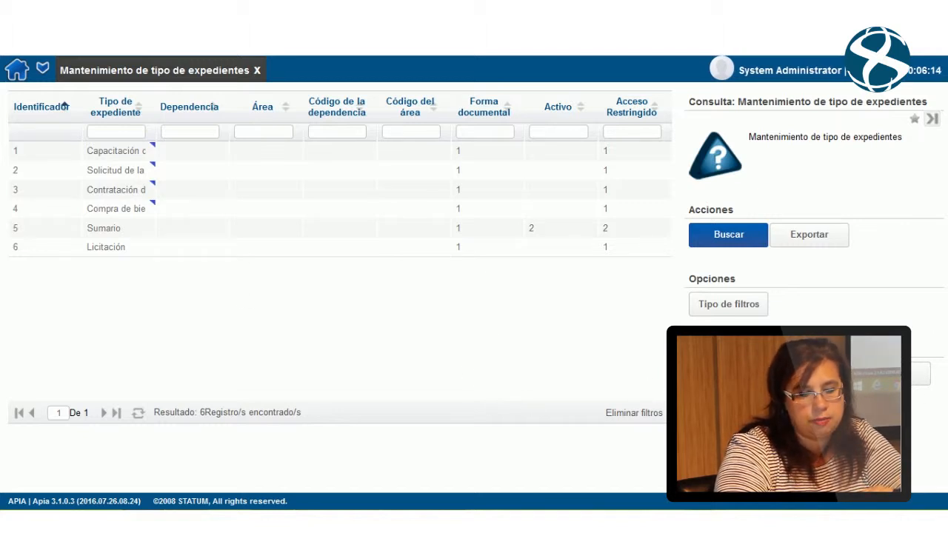
# Check the dependencies of the Sumario file type in the list and close the Dependencias dialog.
pyautogui.click(582, 229)
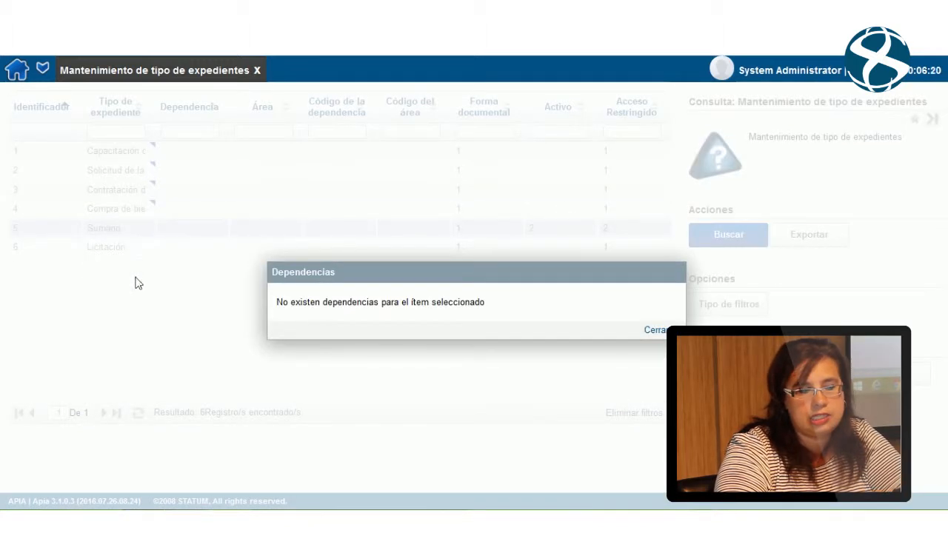
pyautogui.click(652, 330)
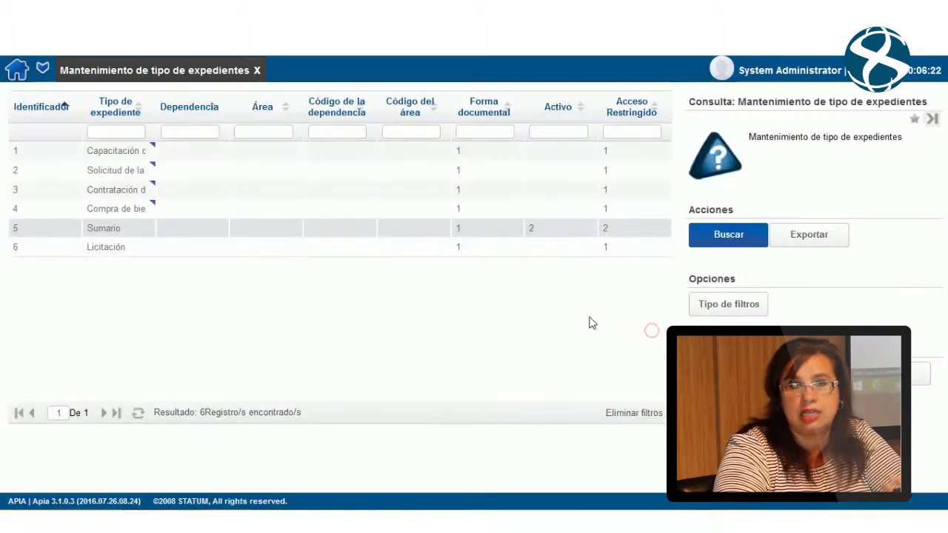